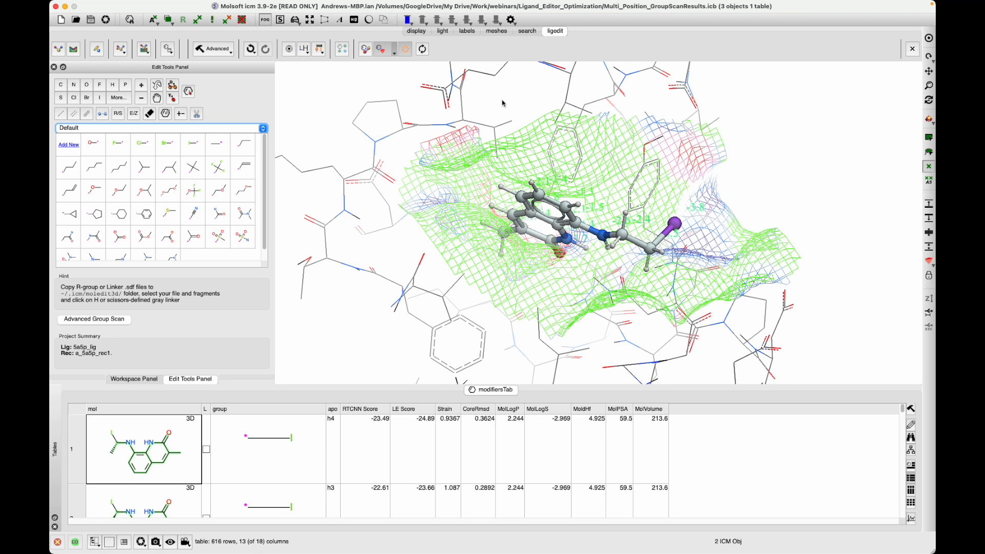
- Display the workspace object list alongside the ligand editor tools
{"action": "left_click", "coordinate": [134, 379]}
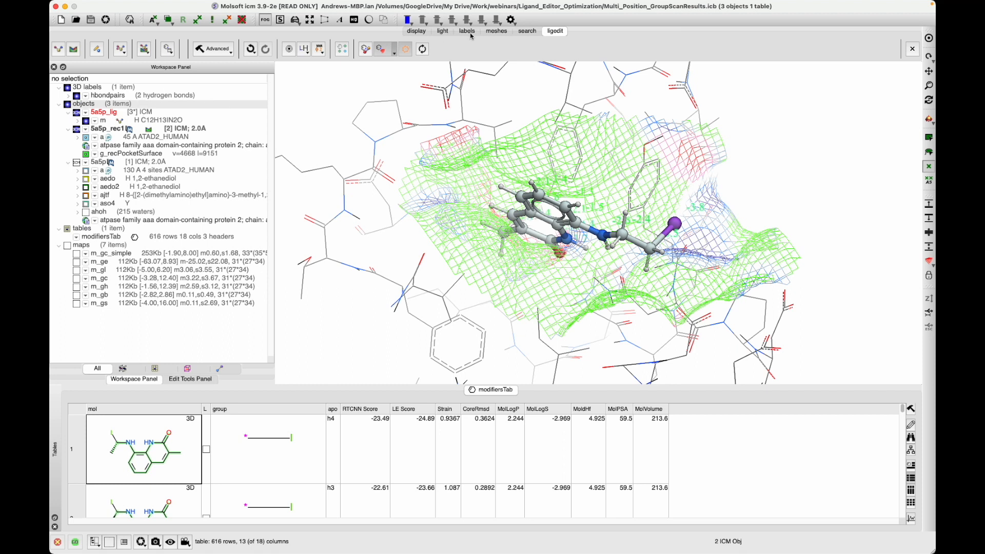
{"action": "left_click", "coordinate": [526, 34]}
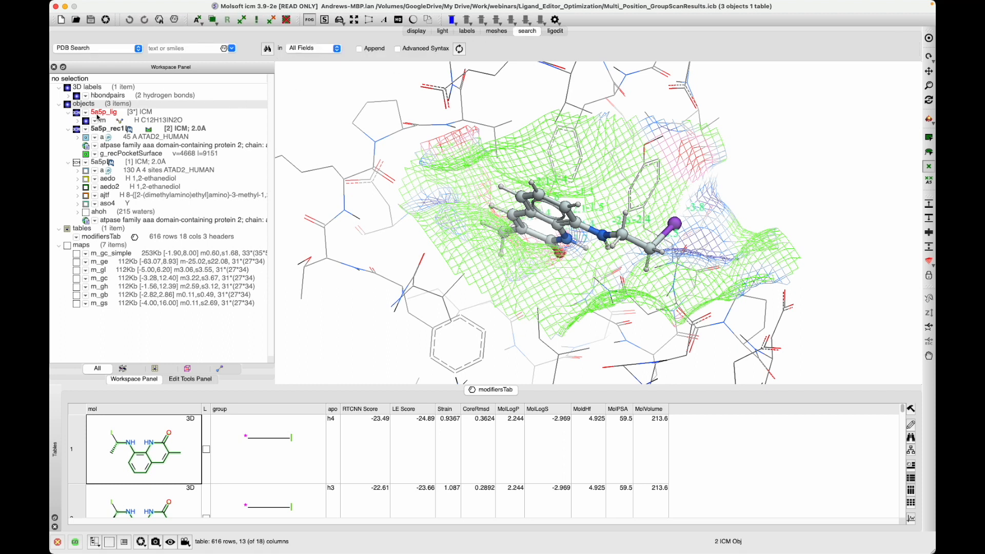
{"action": "left_click", "coordinate": [550, 32]}
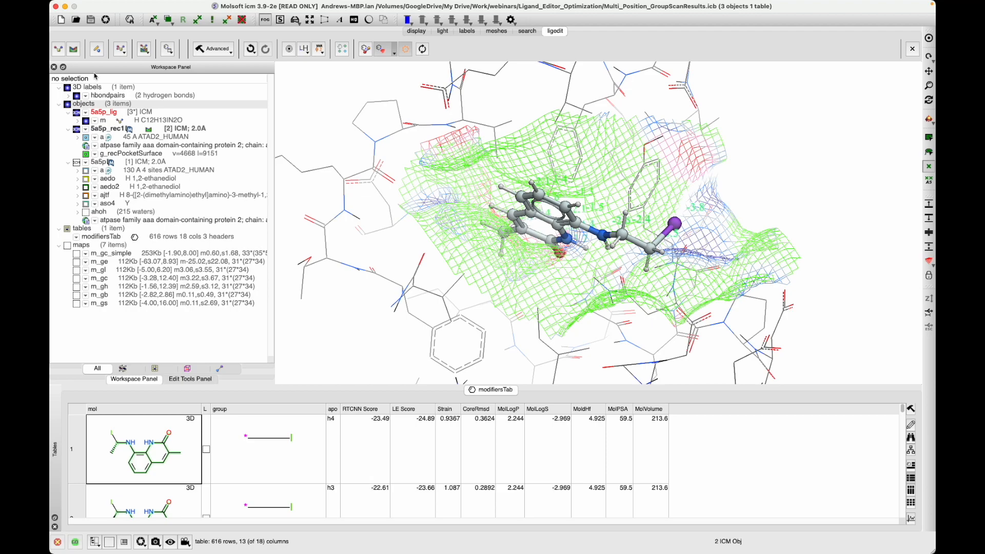
{"action": "left_click_drag", "start_coordinate": [454, 206], "coordinate": [449, 167]}
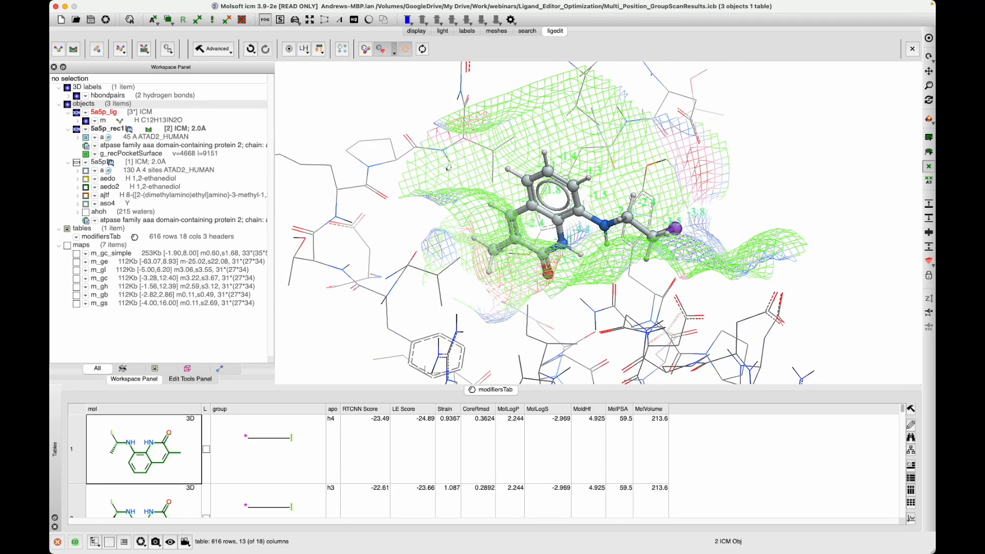
- Open the Multiple Position R-Group Scan setup and enlarge it to show all default R-groups
{"action": "left_click", "coordinate": [226, 53]}
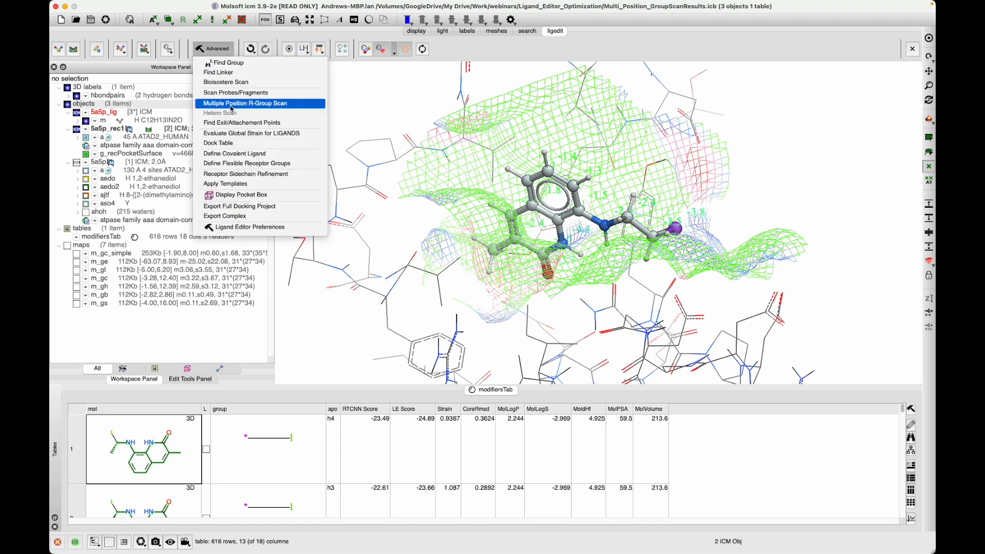
{"action": "left_click", "coordinate": [232, 105]}
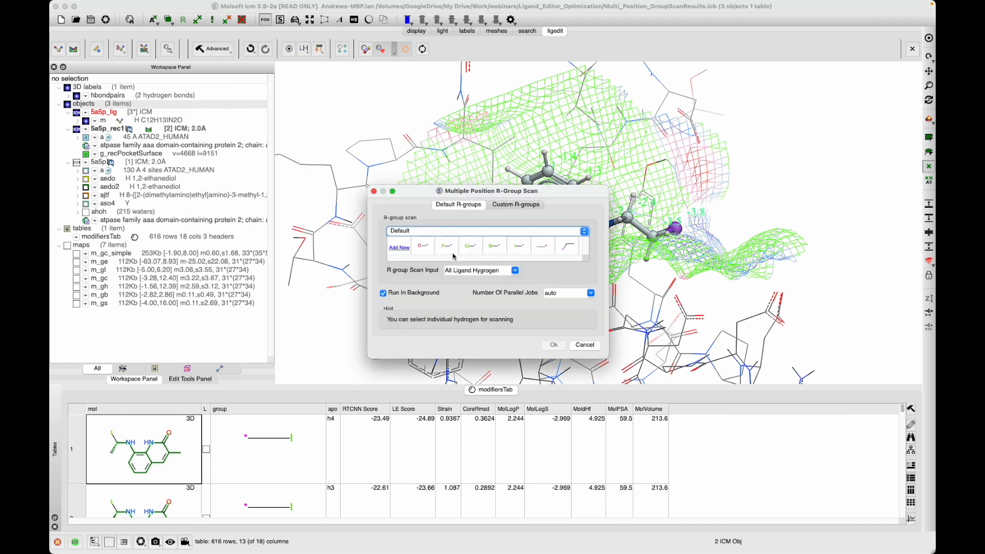
{"action": "left_click_drag", "start_coordinate": [462, 359], "coordinate": [470, 478]}
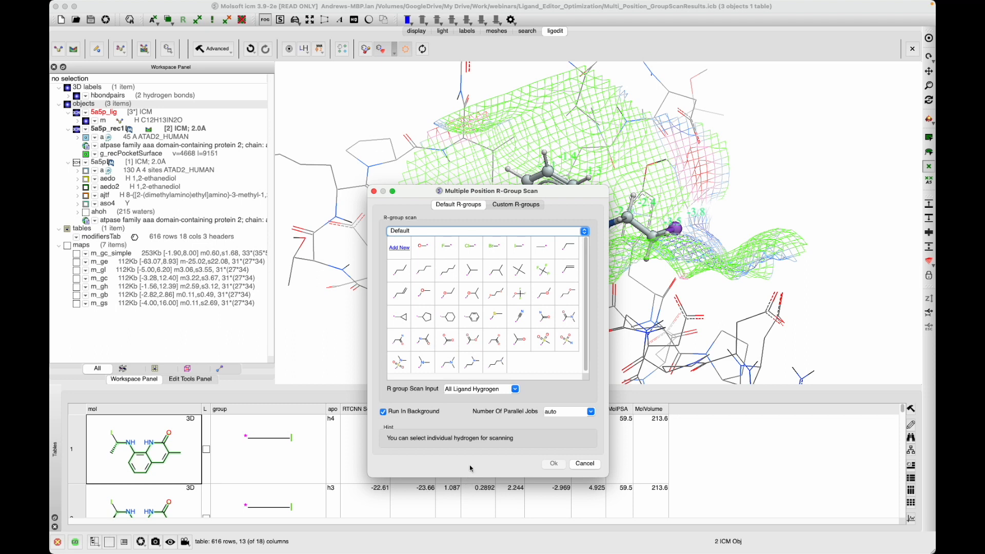
- Select seven default R-groups for the scan, including the hydroxyl, branched alkyl, phenyl and cyclohexyl groups
{"action": "left_click", "coordinate": [425, 255]}
{"action": "left_click", "coordinate": [443, 272]}
{"action": "left_click", "coordinate": [476, 281]}
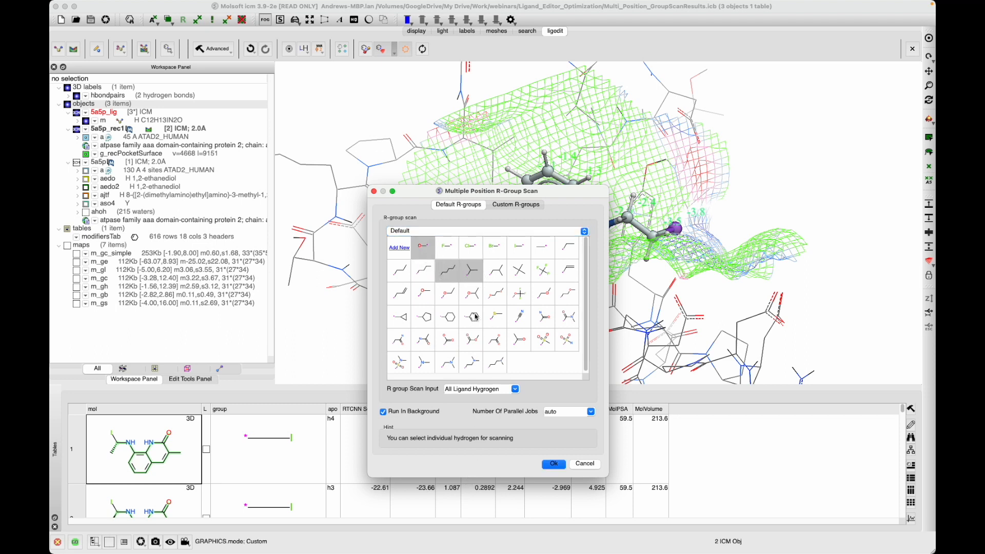
{"action": "left_click", "coordinate": [477, 315]}
{"action": "left_click", "coordinate": [455, 327]}
{"action": "left_click", "coordinate": [502, 332]}
{"action": "left_click", "coordinate": [524, 307]}
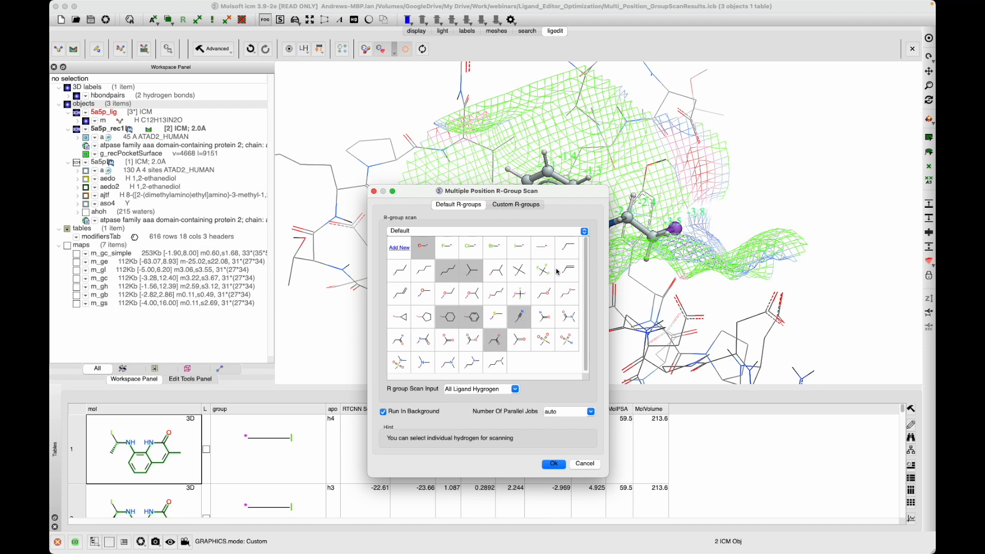
- Deselect all seven chosen R-groups in the scan setup
{"action": "left_click", "coordinate": [423, 255]}
{"action": "left_click", "coordinate": [455, 274]}
{"action": "left_click", "coordinate": [469, 280]}
{"action": "left_click", "coordinate": [458, 318]}
{"action": "left_click", "coordinate": [473, 318]}
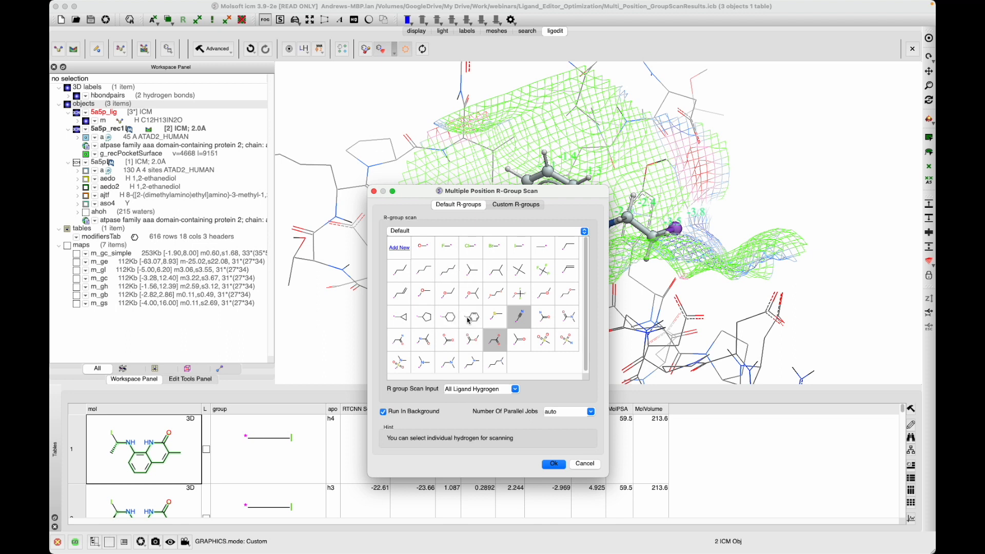
{"action": "left_click", "coordinate": [496, 339]}
{"action": "left_click", "coordinate": [519, 318]}
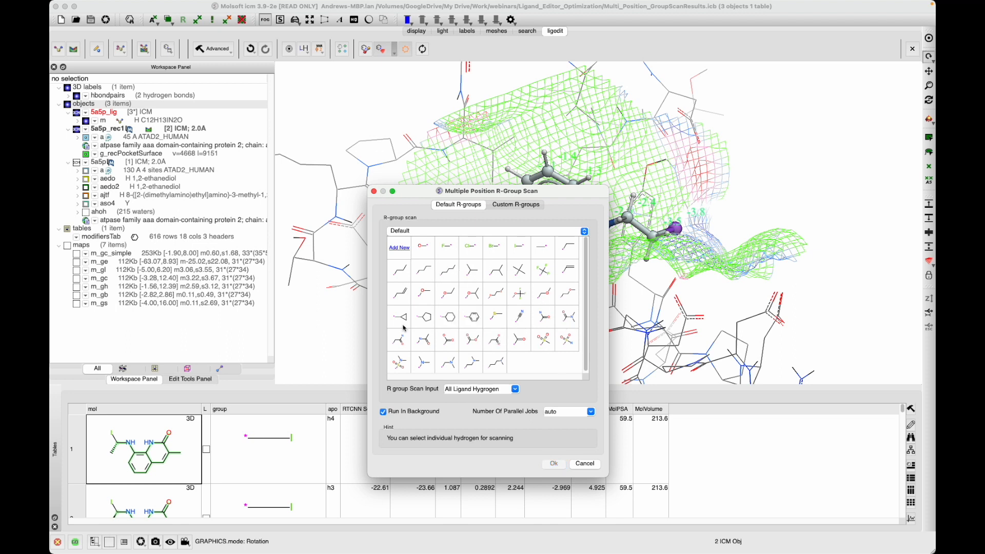
- Sketch a three-carbon chain as a new R-group, mark its end atom as an attachment point, and discard the sketch
{"action": "left_click", "coordinate": [400, 248]}
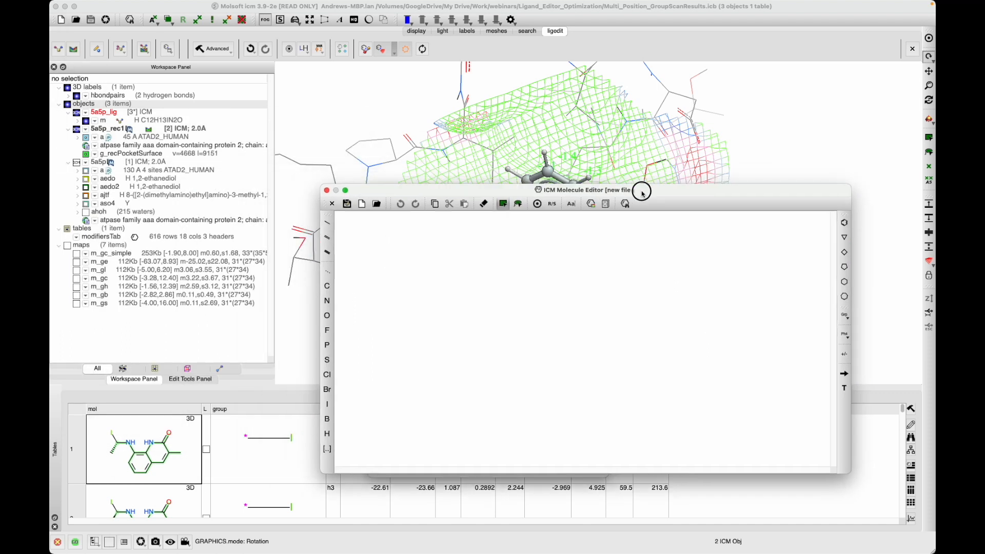
{"action": "left_click", "coordinate": [432, 222]}
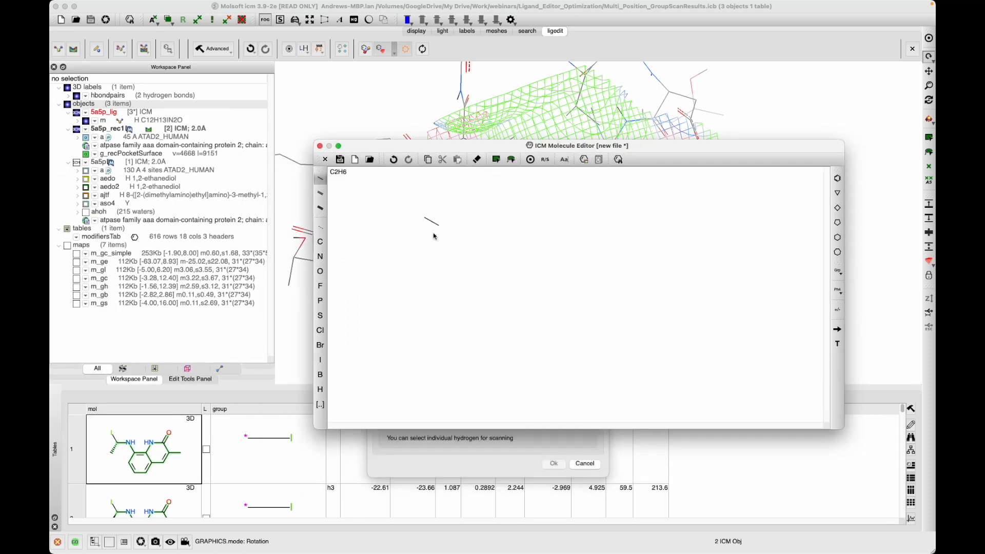
{"action": "left_click", "coordinate": [439, 226]}
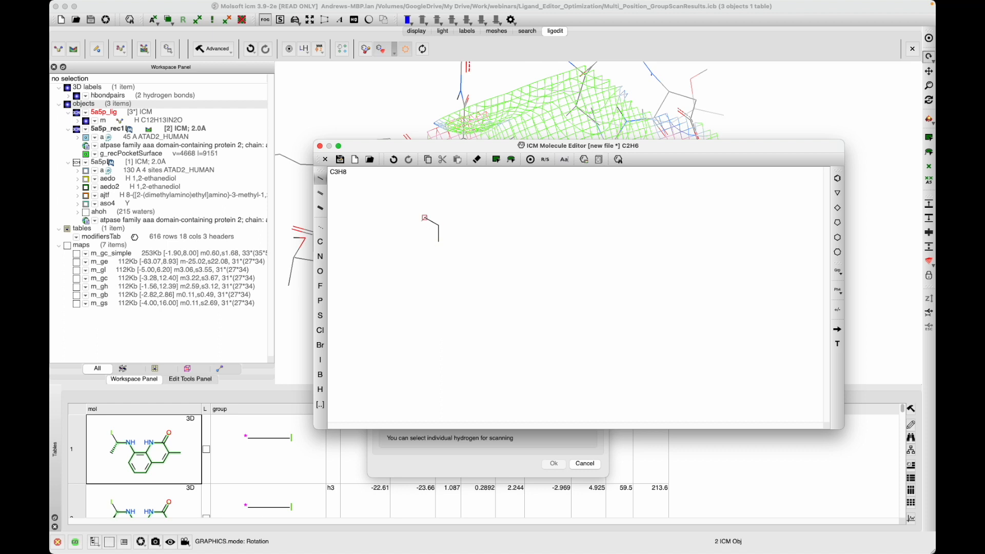
{"action": "right_click", "coordinate": [425, 217]}
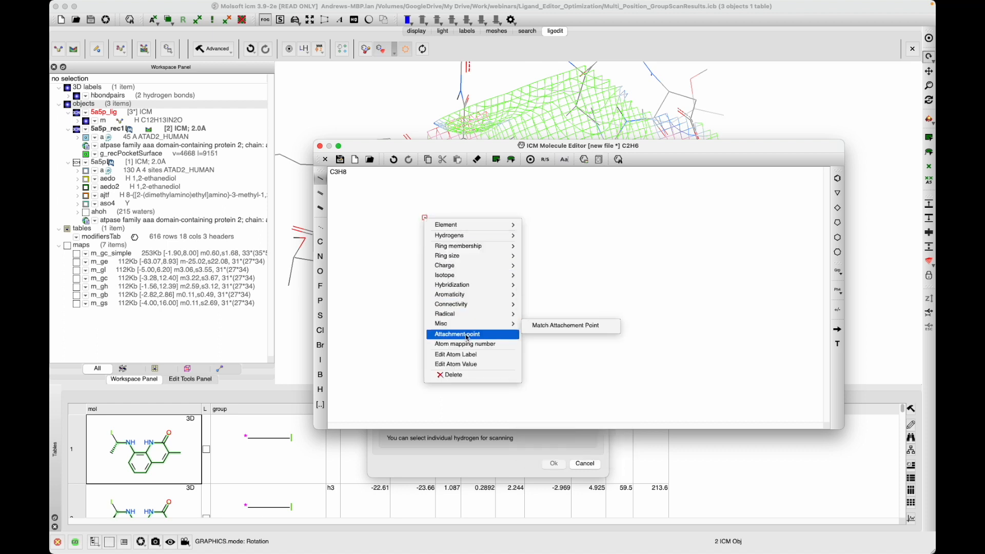
{"action": "left_click", "coordinate": [497, 333]}
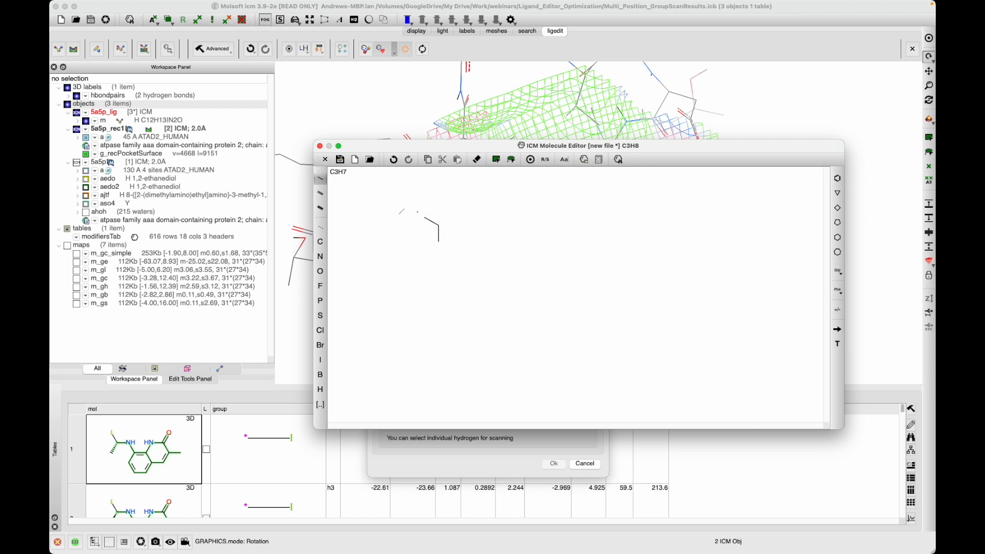
{"action": "left_click", "coordinate": [319, 147]}
{"action": "left_click", "coordinate": [570, 303]}
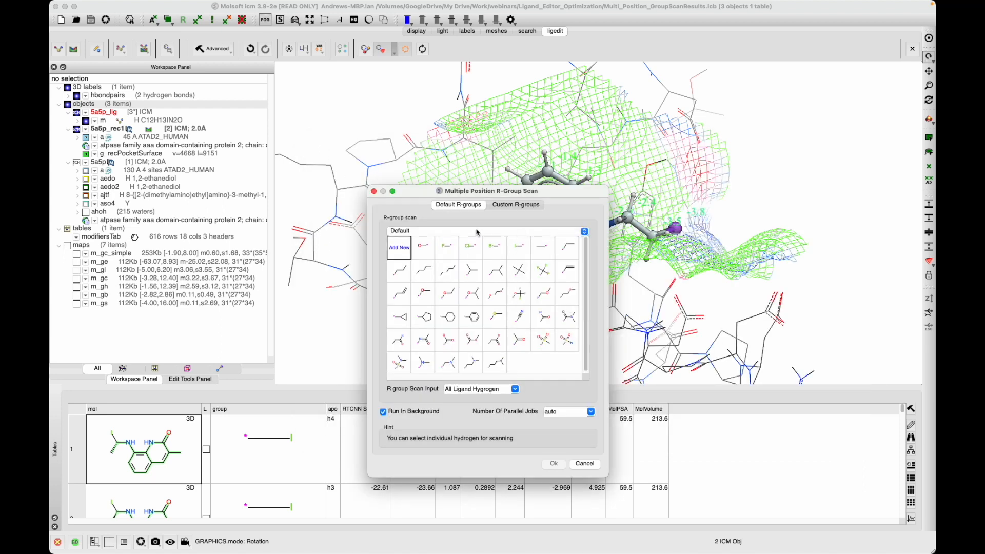
- Examine the custom R-group options, return to the default R-groups, and move the enlarged scan dialog off the ligand
{"action": "left_click", "coordinate": [502, 207]}
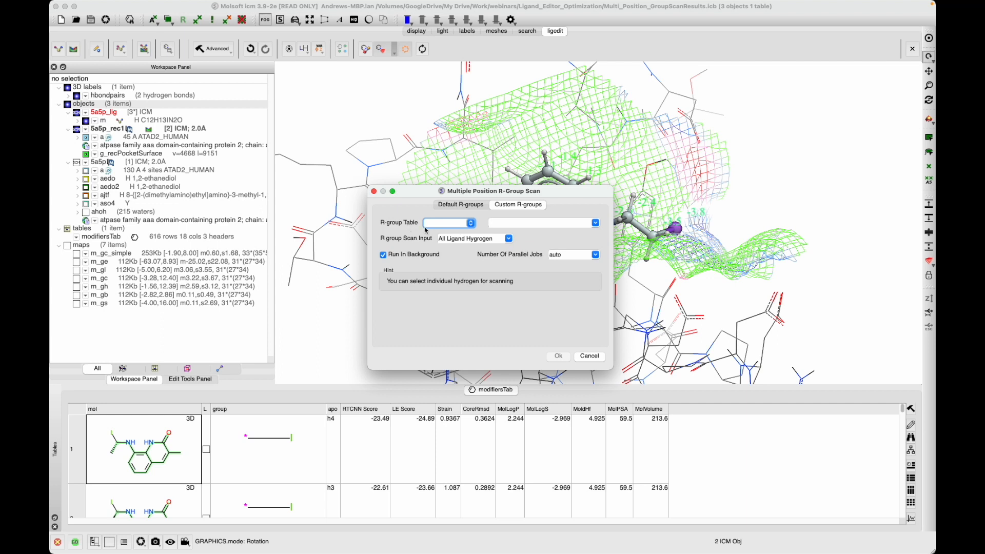
{"action": "left_click", "coordinate": [458, 206]}
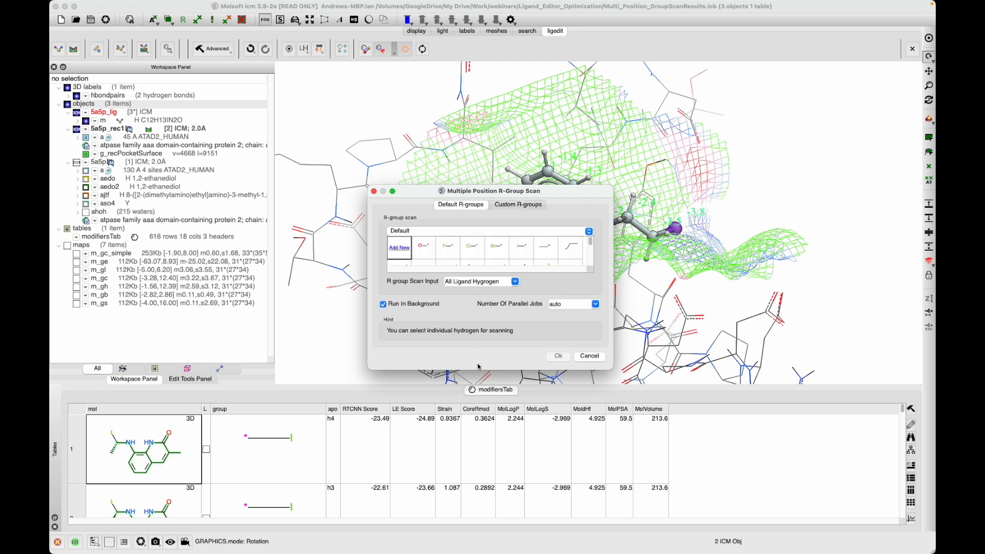
{"action": "left_click_drag", "start_coordinate": [478, 371], "coordinate": [476, 429]}
{"action": "left_click_drag", "start_coordinate": [502, 199], "coordinate": [330, 113]}
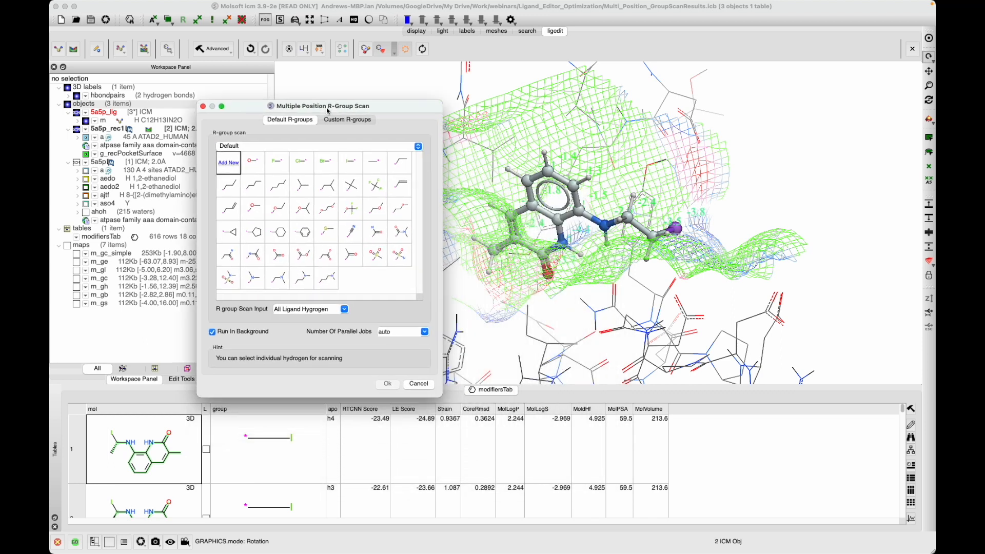
- Pick individual hydrogens on the ligand's aromatic ring as positions for the R-group scan
{"action": "left_click", "coordinate": [928, 167]}
{"action": "left_click", "coordinate": [544, 154]}
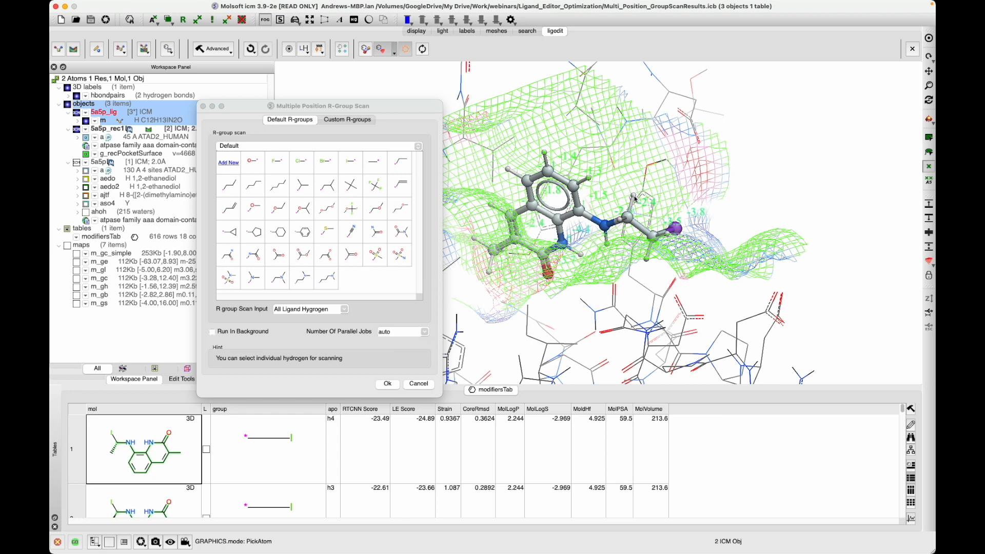
{"action": "right_click_drag", "start_coordinate": [749, 166], "coordinate": [754, 180]}
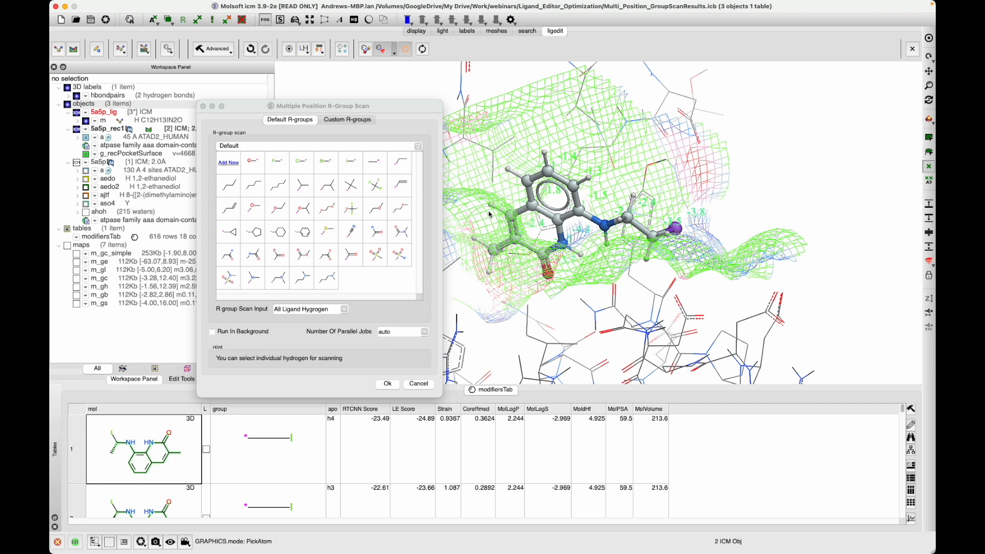
{"action": "left_click", "coordinate": [509, 171]}
{"action": "left_click", "coordinate": [542, 156]}
- Check the scan input choices and the number of parallel jobs, and cancel the R-group scan
{"action": "left_click", "coordinate": [311, 311]}
{"action": "left_click", "coordinate": [345, 309]}
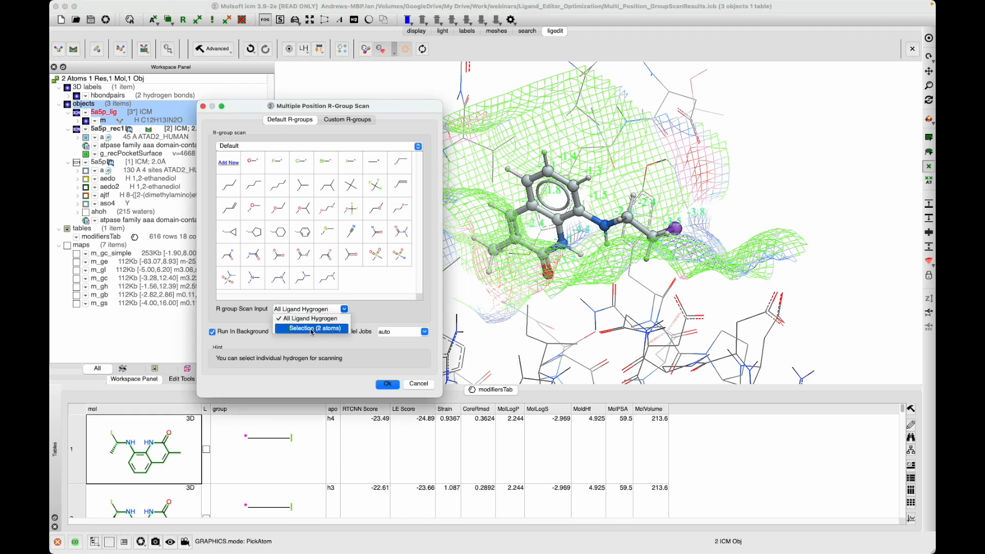
{"action": "left_click", "coordinate": [339, 359]}
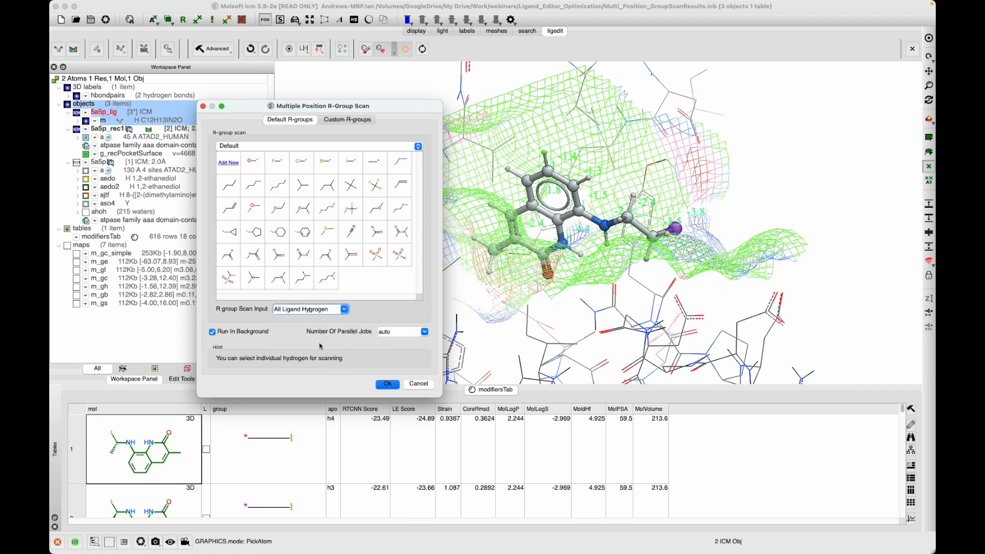
{"action": "left_click", "coordinate": [425, 332]}
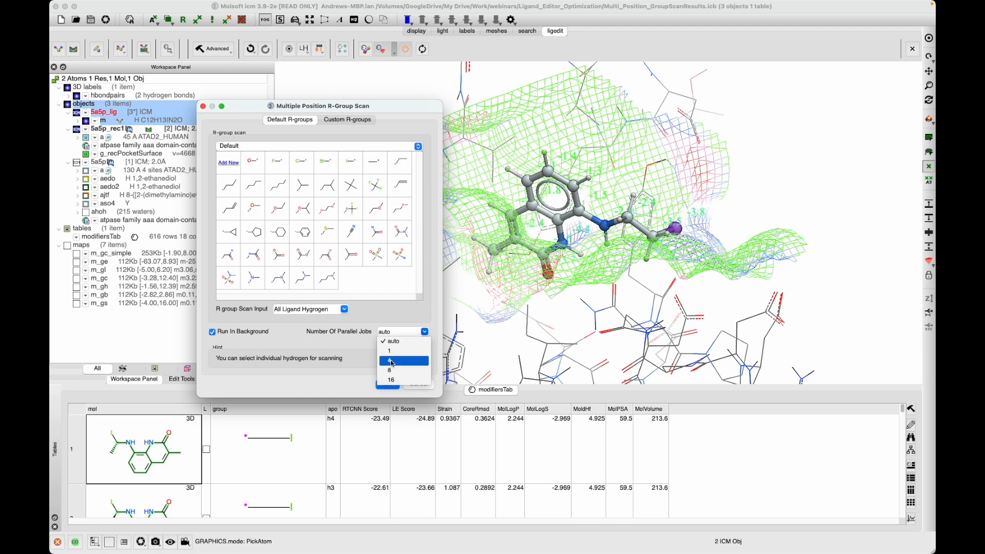
{"action": "left_click", "coordinate": [358, 356]}
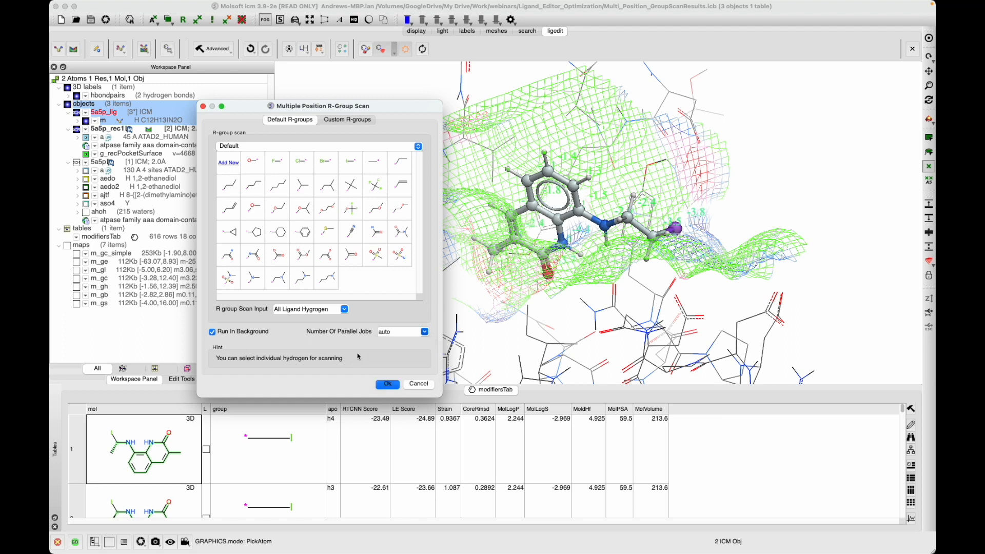
{"action": "left_click", "coordinate": [418, 332]}
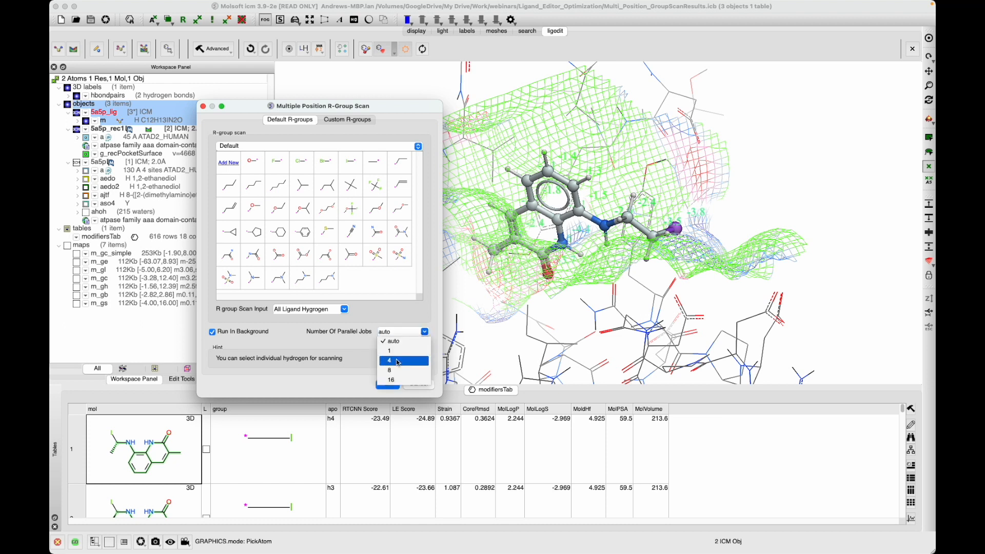
{"action": "left_click", "coordinate": [358, 351]}
{"action": "left_click", "coordinate": [418, 386]}
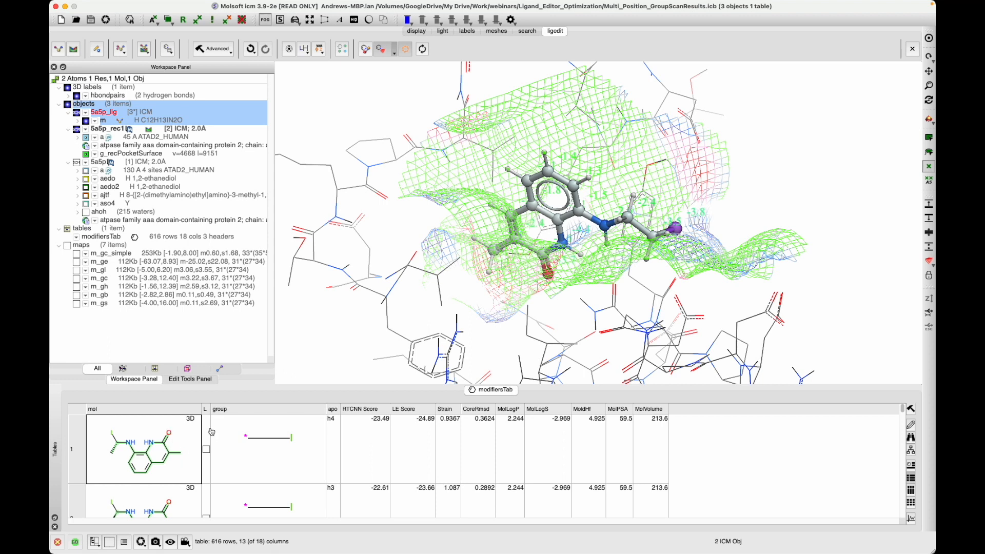
- Sort the modifiersTab results by RTCNN Score in ascending order and enlarge the table area
{"action": "left_click", "coordinate": [354, 410]}
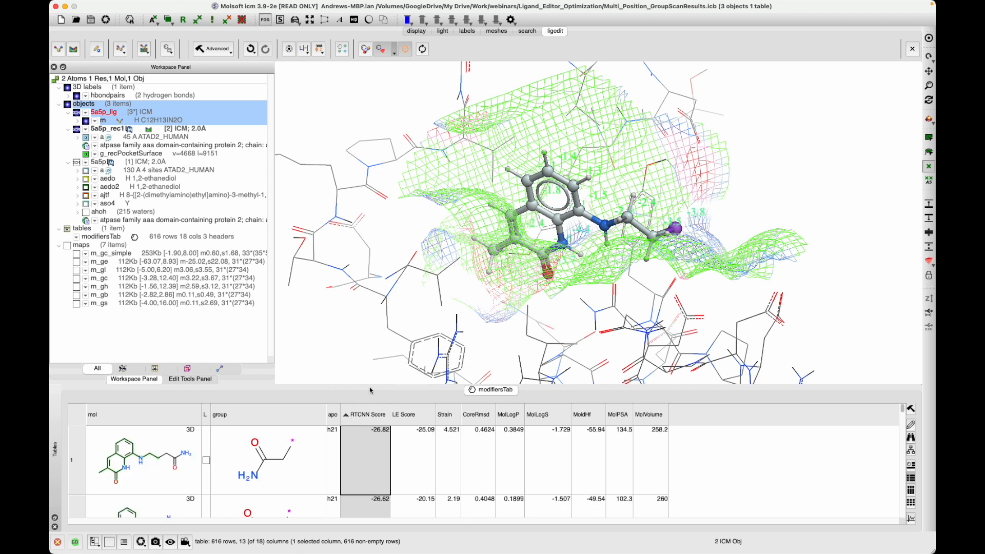
{"action": "left_click_drag", "start_coordinate": [371, 389], "coordinate": [365, 329]}
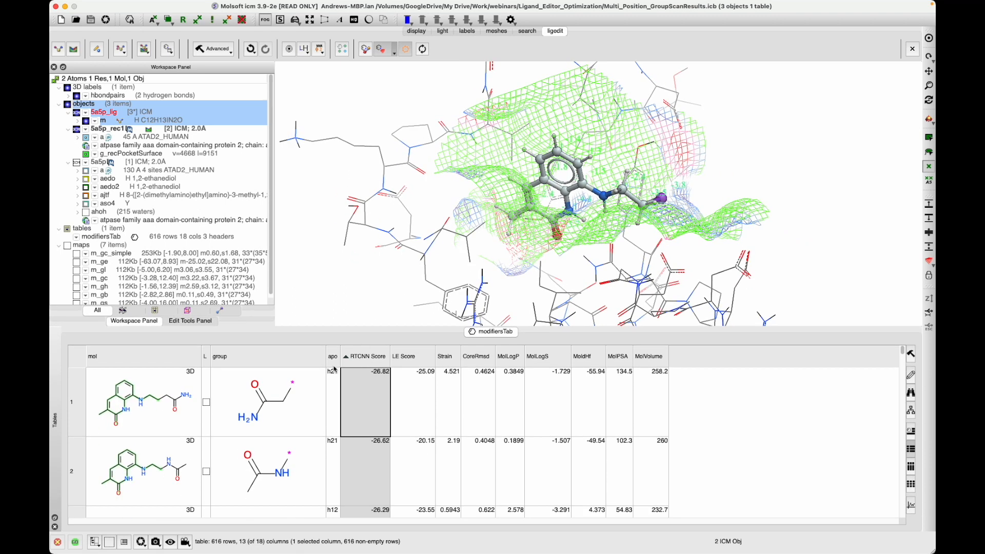
- Load the four best-ranked modifiersTab compounds into the ligand editor in turn, ending with the cyclopentyl compound in row 4
{"action": "left_click", "coordinate": [170, 404]}
{"action": "left_click", "coordinate": [163, 435]}
{"action": "left_click", "coordinate": [165, 441]}
{"action": "double_click", "coordinate": [162, 401]}
{"action": "double_click", "coordinate": [163, 444]}
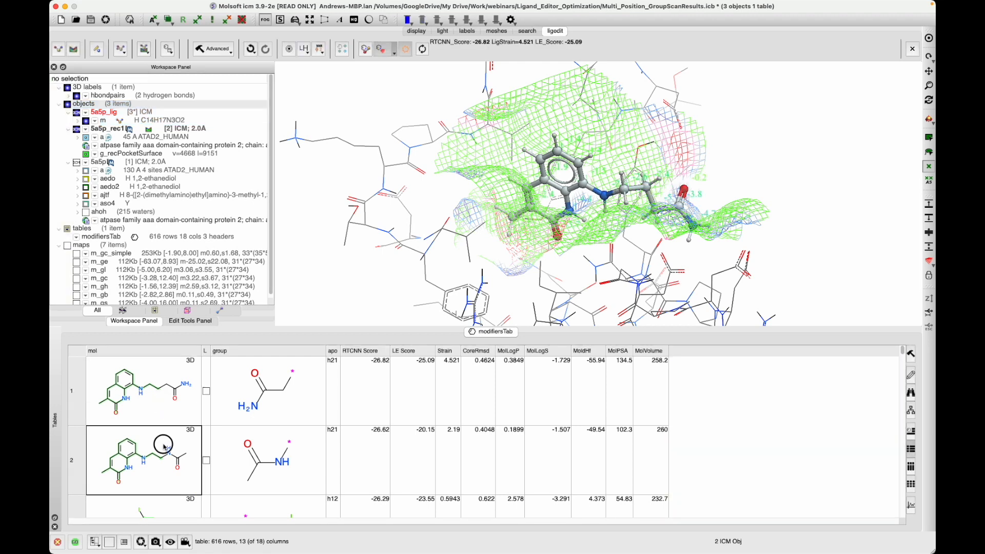
{"action": "double_click", "coordinate": [161, 506]}
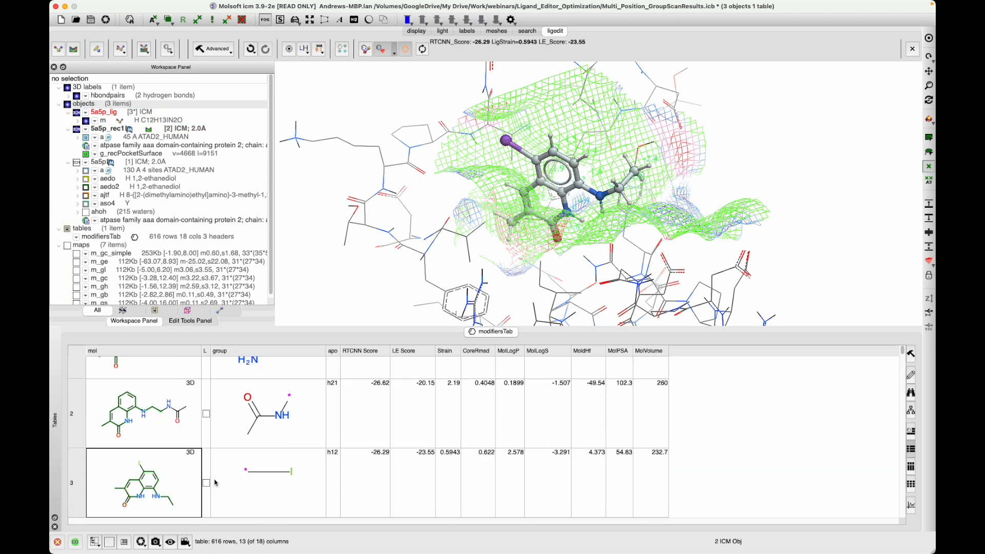
{"action": "scroll", "coordinate": [188, 447], "scroll_direction": "down", "scroll_amount": 3}
{"action": "double_click", "coordinate": [169, 464]}
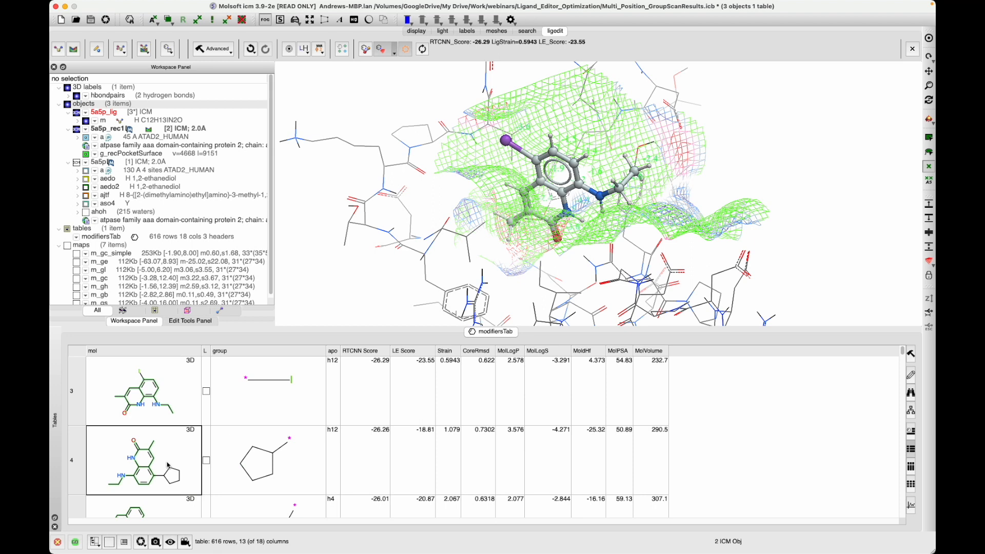
- Lock the row 2 compound in the 3D view to overlay it on the loaded ligand
{"action": "scroll", "coordinate": [169, 417], "scroll_direction": "up", "scroll_amount": 3}
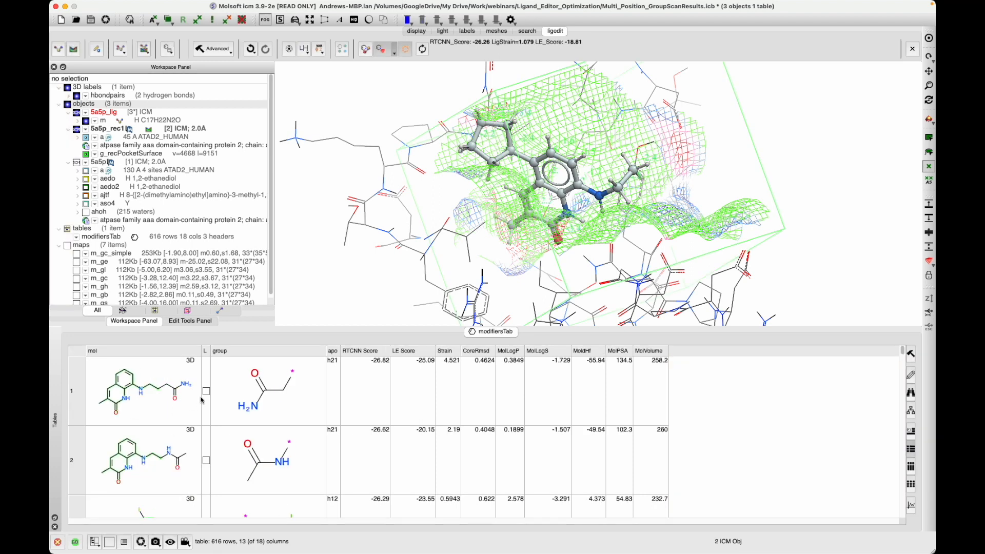
{"action": "left_click", "coordinate": [206, 460]}
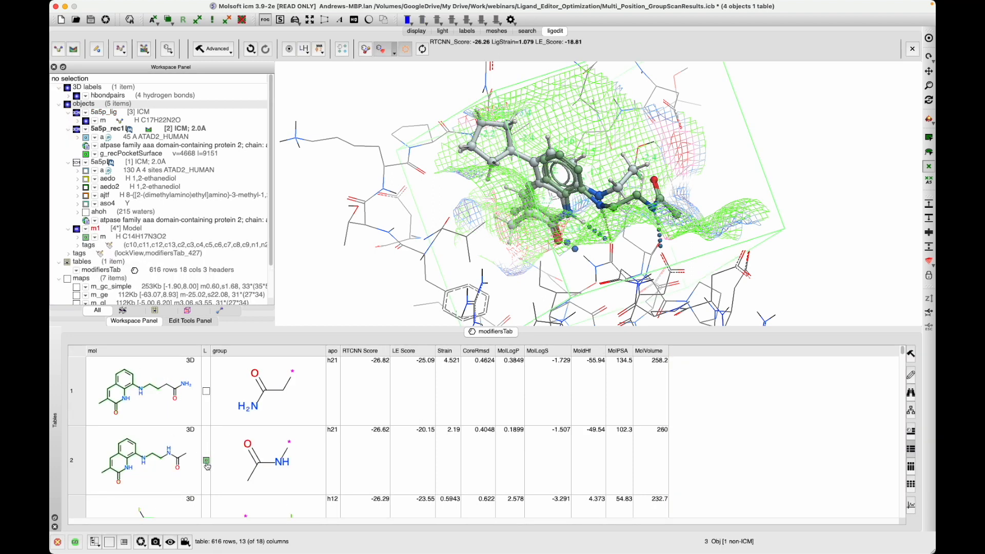
- Lock the compounds in rows 3, 4 and 5 of modifiersTab in the 3D view to overlay them in the pocket
{"action": "left_click", "coordinate": [206, 391]}
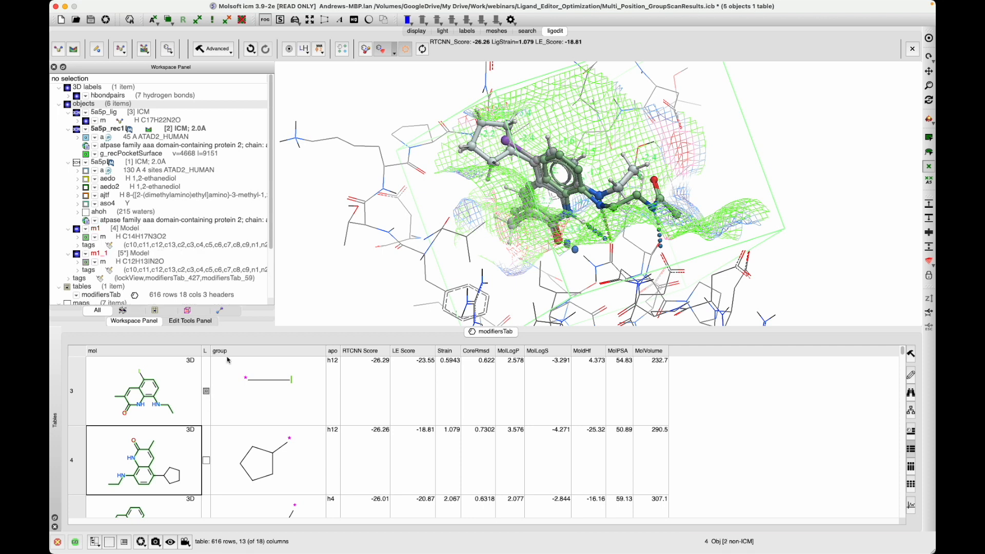
{"action": "left_click", "coordinate": [207, 464]}
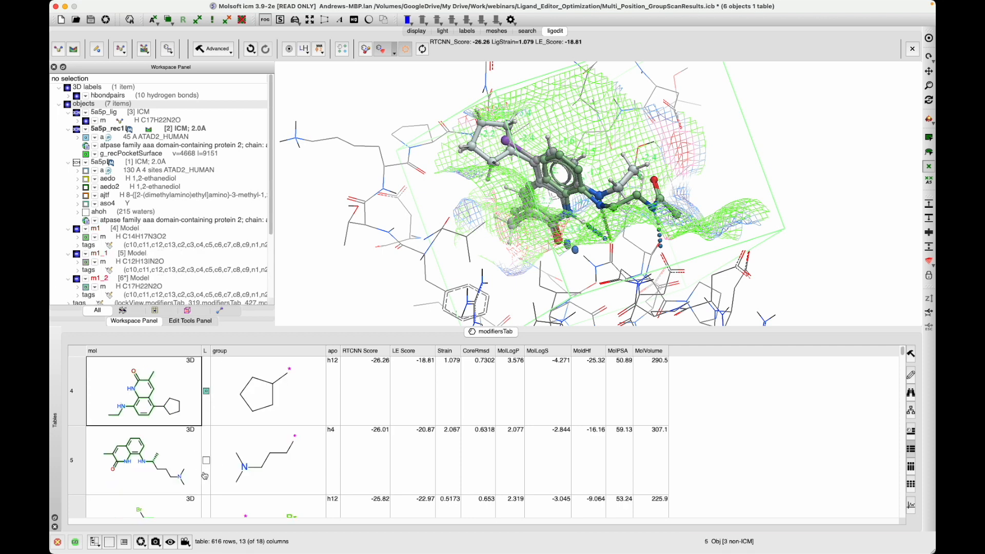
{"action": "left_click", "coordinate": [207, 465]}
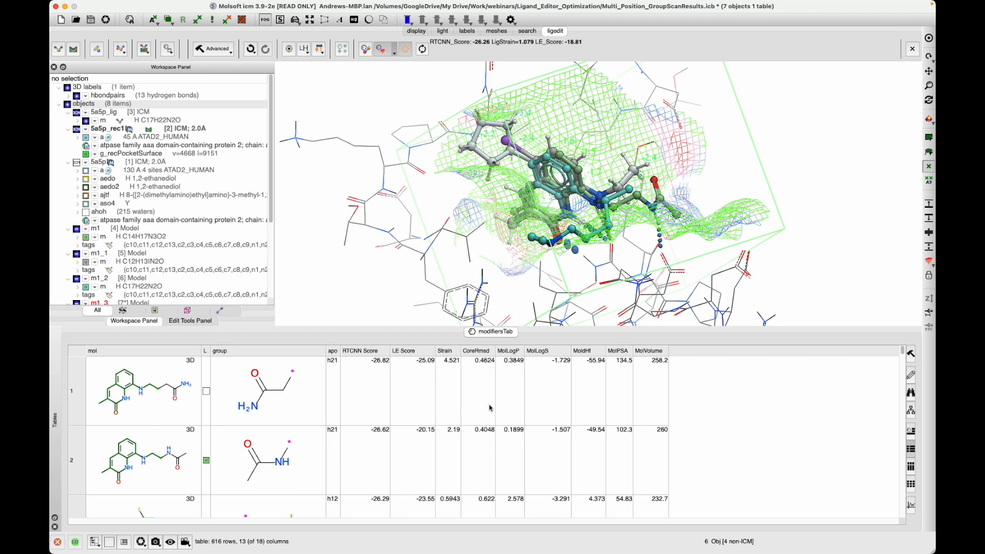
- Calculate the MolSynth synthetic accessibility property for the modifiersTab compounds, inserting it after the mol column
{"action": "mouse_move", "coordinate": [287, 6]}
{"action": "left_click", "coordinate": [277, 5]}
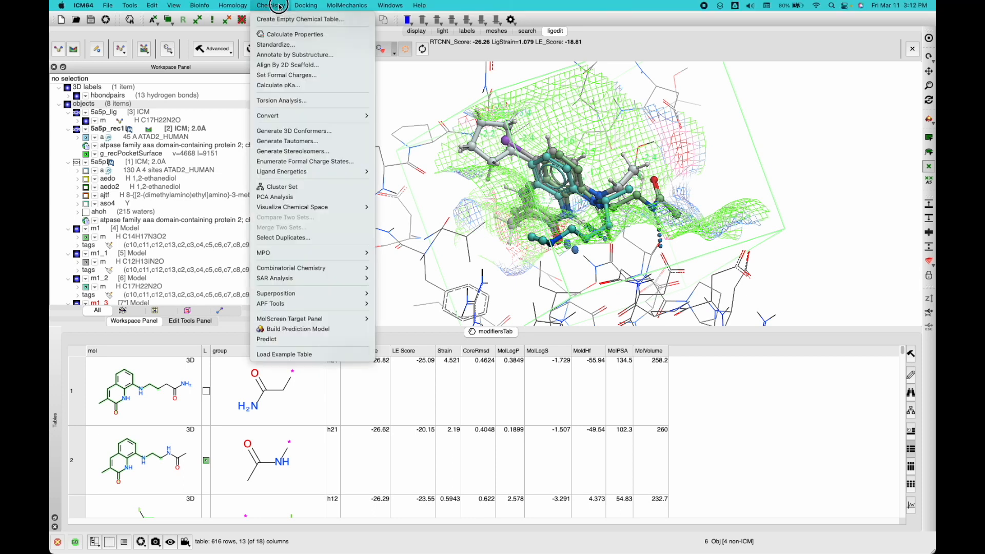
{"action": "left_click", "coordinate": [274, 34]}
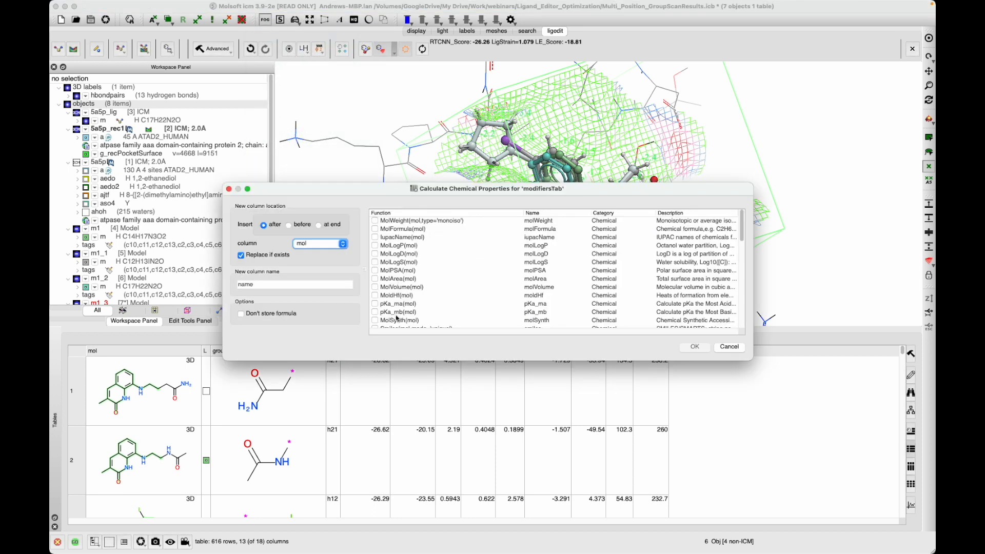
{"action": "left_click", "coordinate": [375, 321]}
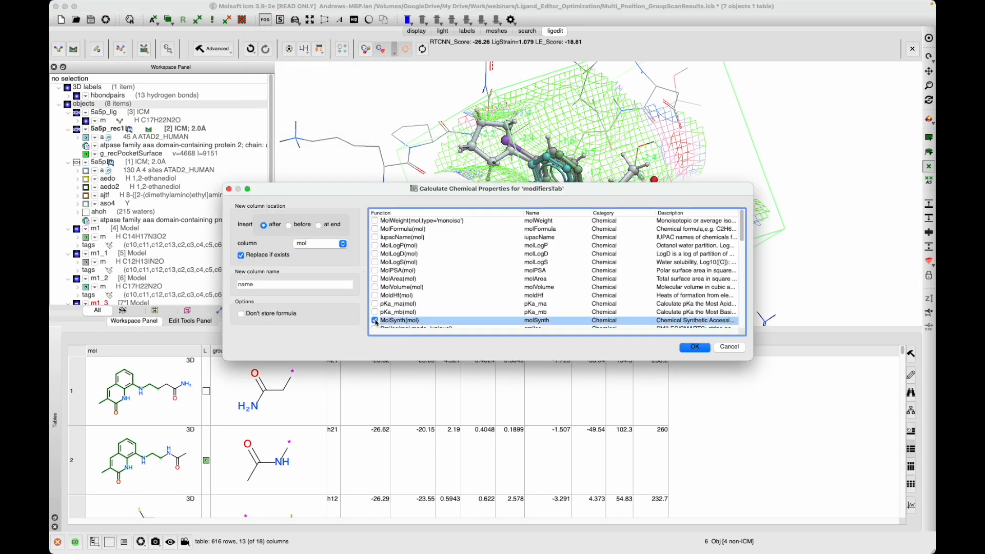
{"action": "left_click", "coordinate": [694, 349]}
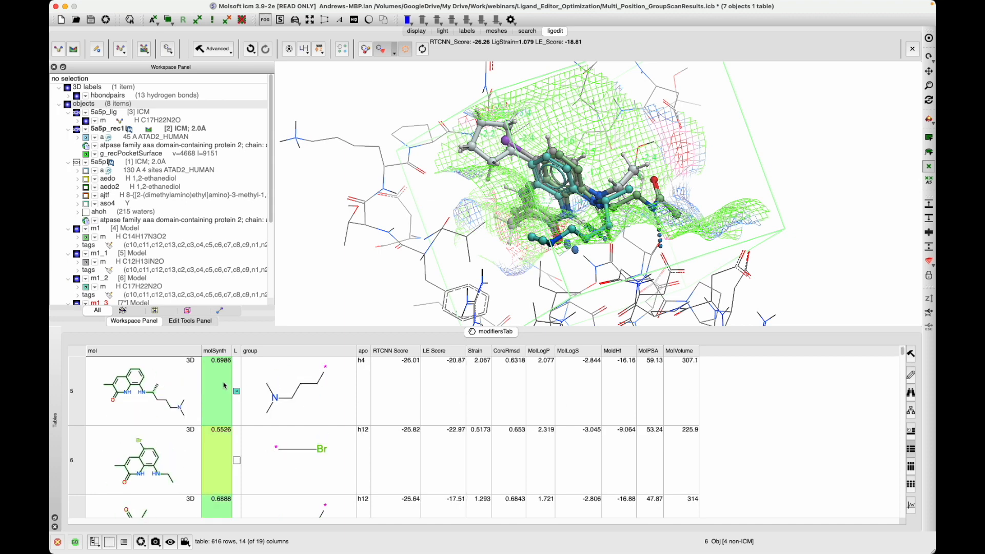
- Set up a dot plot of the modifiersTab results with LE_Score on the X axis and RTCNN_Score on the Y axis
{"action": "left_click_drag", "start_coordinate": [362, 263], "coordinate": [373, 280]}
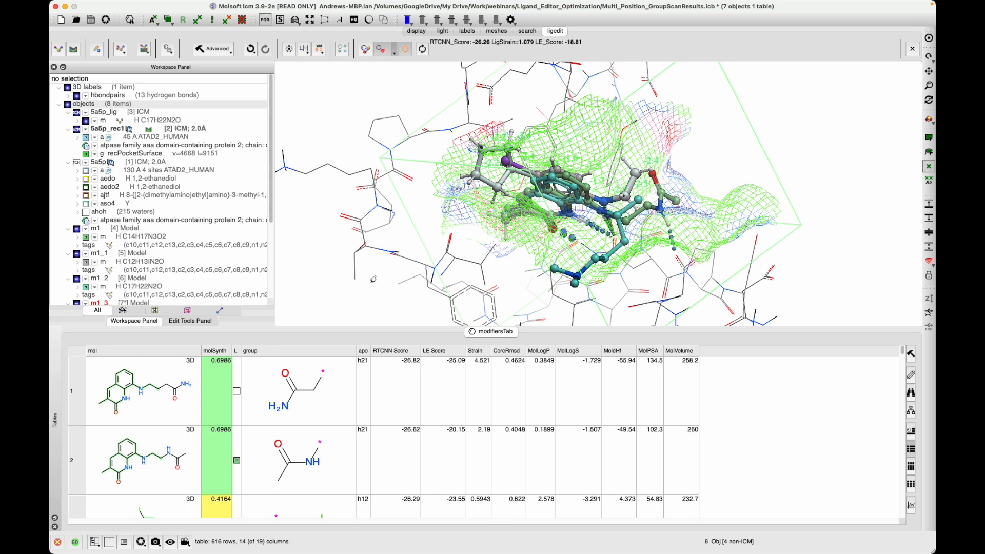
{"action": "left_click", "coordinate": [912, 505]}
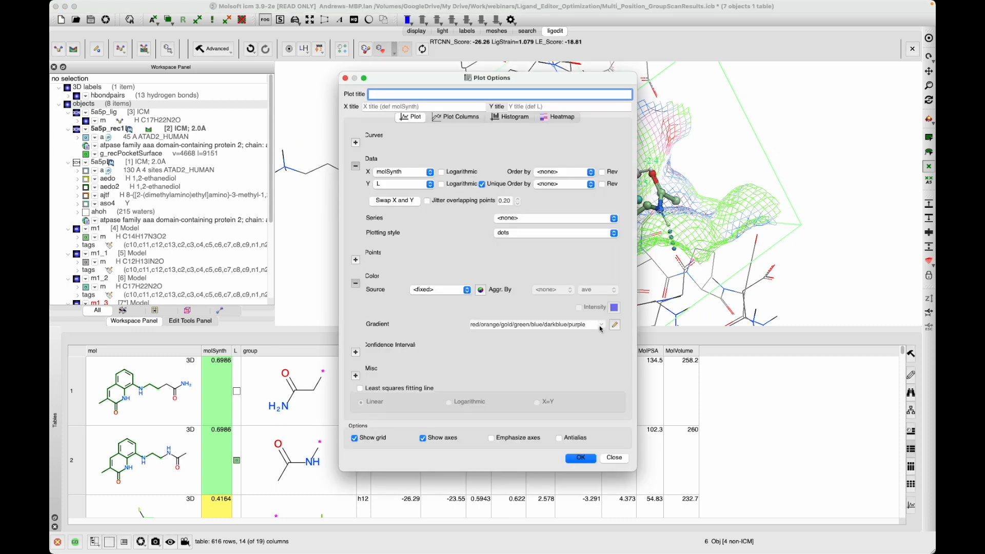
{"action": "left_click", "coordinate": [395, 175]}
{"action": "left_click", "coordinate": [395, 232]}
{"action": "left_click", "coordinate": [397, 184]}
{"action": "left_click", "coordinate": [402, 228]}
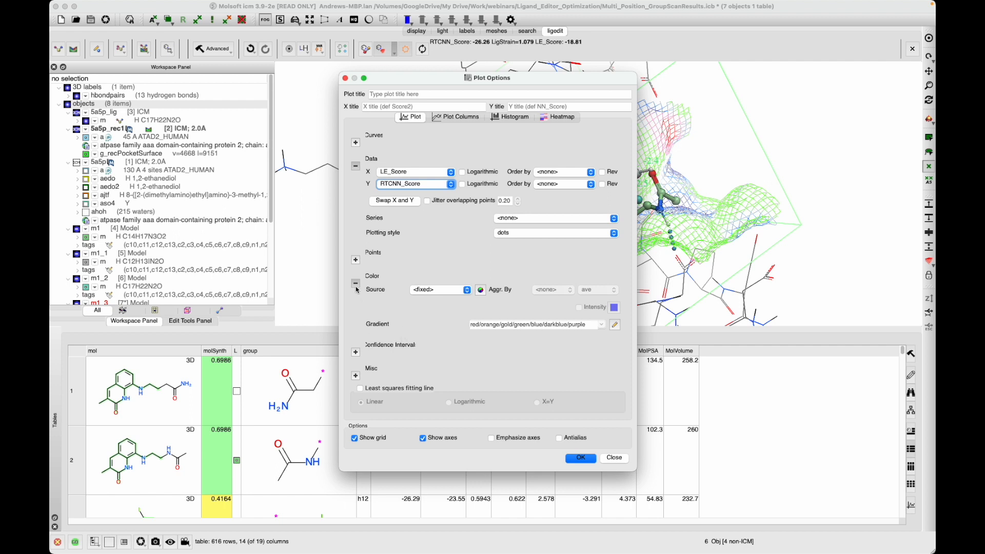
- Color the plot points by molSynth with the existing gradient and create the plot beside the table
{"action": "left_click", "coordinate": [420, 290]}
{"action": "left_click", "coordinate": [431, 311]}
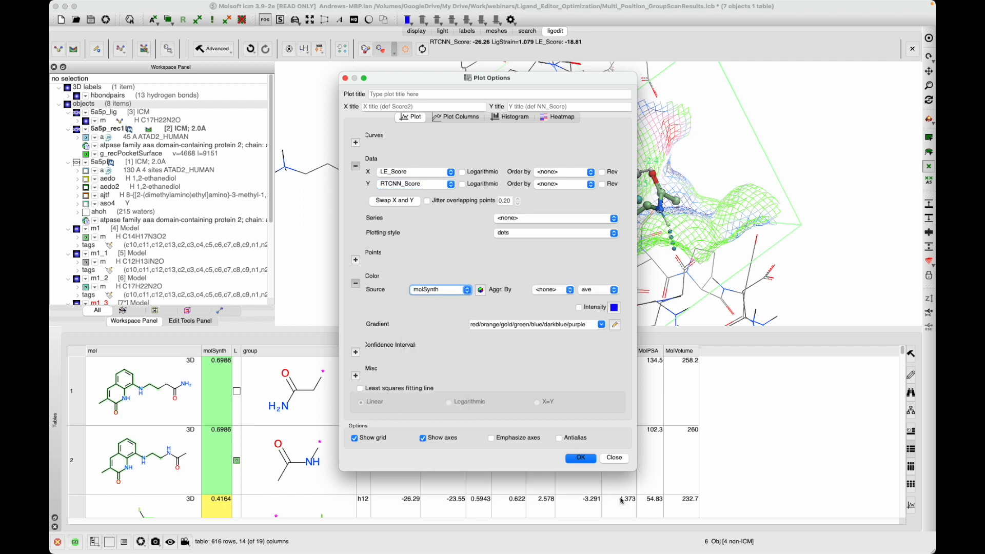
{"action": "left_click", "coordinate": [585, 458]}
{"action": "scroll", "coordinate": [802, 444], "scroll_direction": "up", "scroll_amount": 2}
{"action": "middle_click_drag", "start_coordinate": [803, 445], "coordinate": [849, 399]}
{"action": "scroll", "coordinate": [797, 456], "scroll_direction": "up", "scroll_amount": 5}
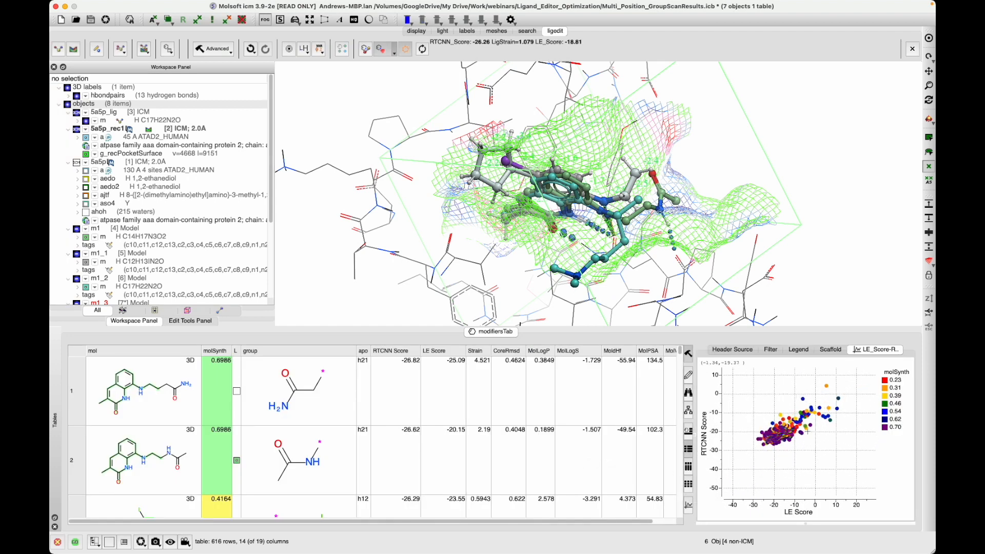
{"action": "middle_click_drag", "start_coordinate": [797, 456], "coordinate": [845, 434]}
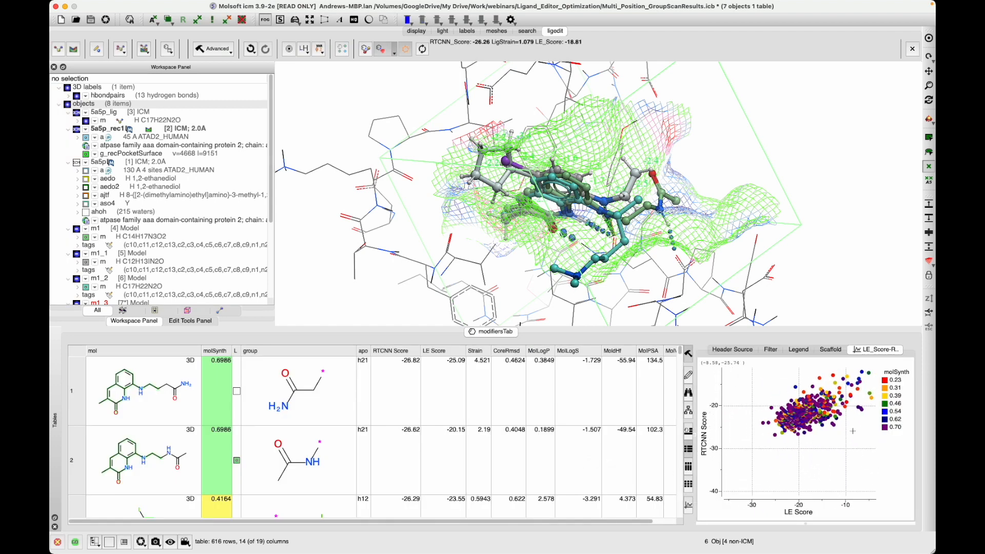